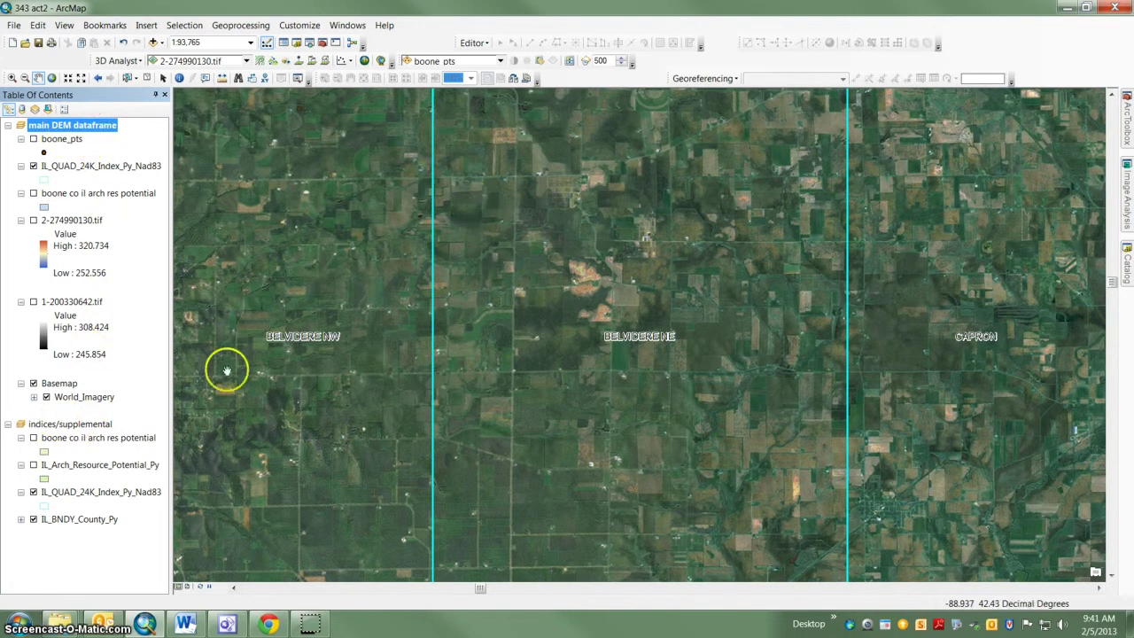
# - Activate the indices/supplemental data frame to view its map, and switch back to the main DEM dataframe
pyautogui.rightClick(71, 429)
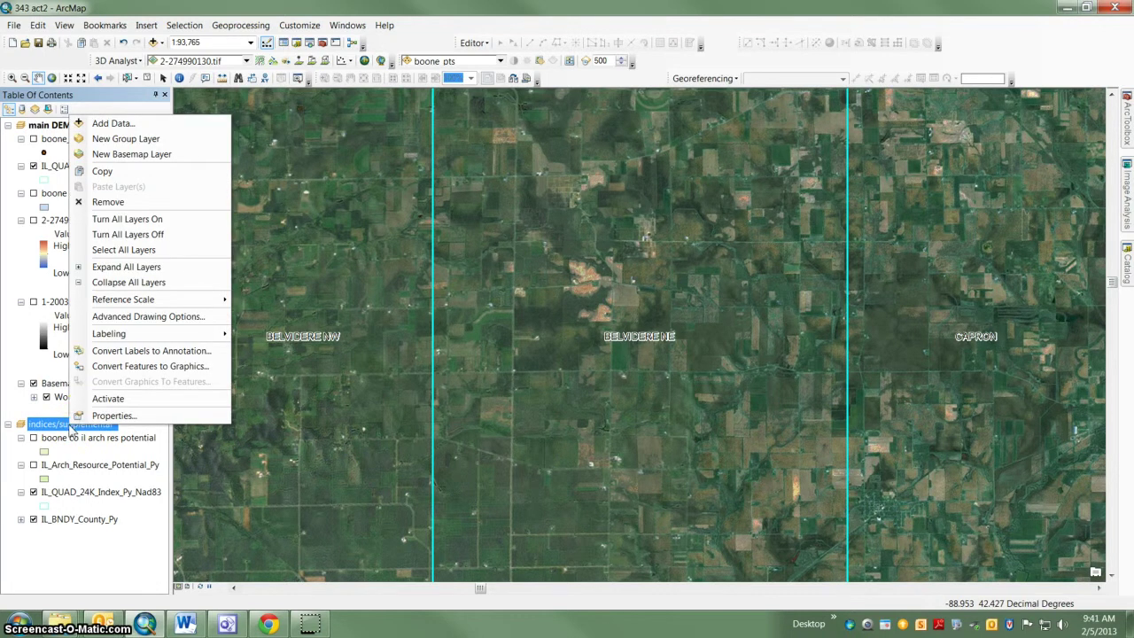
pyautogui.click(109, 398)
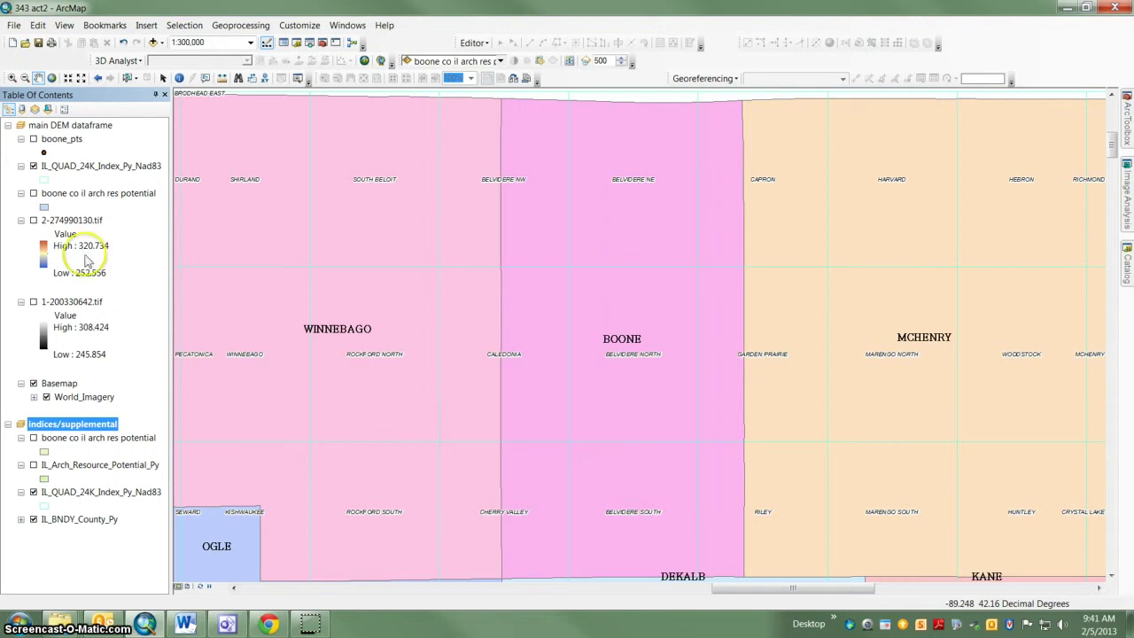
pyautogui.rightClick(73, 126)
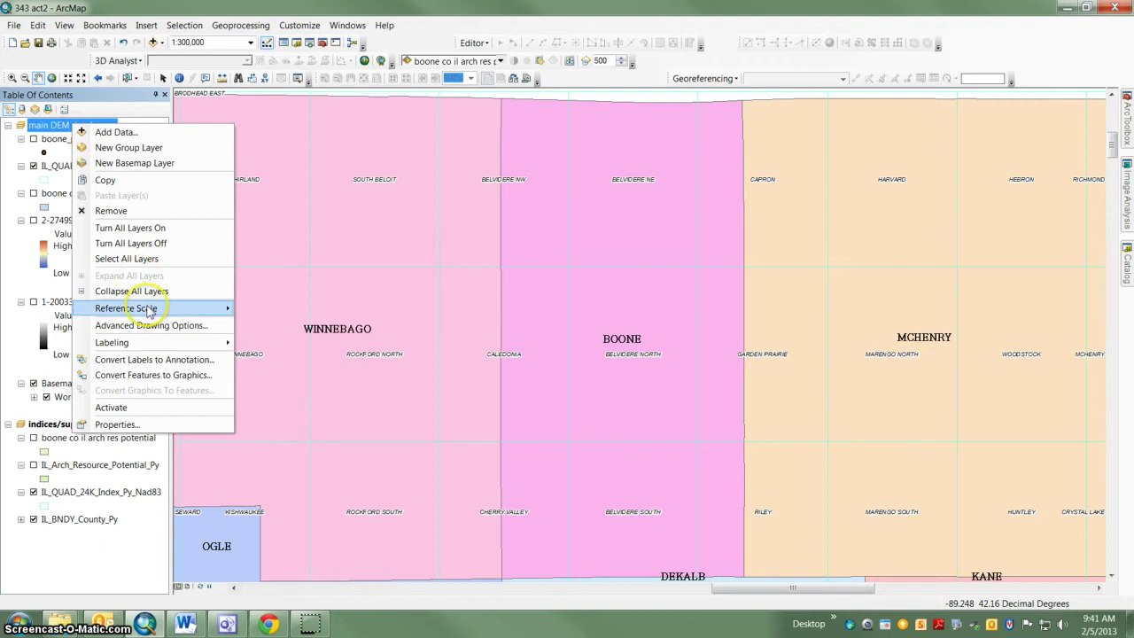
pyautogui.click(168, 408)
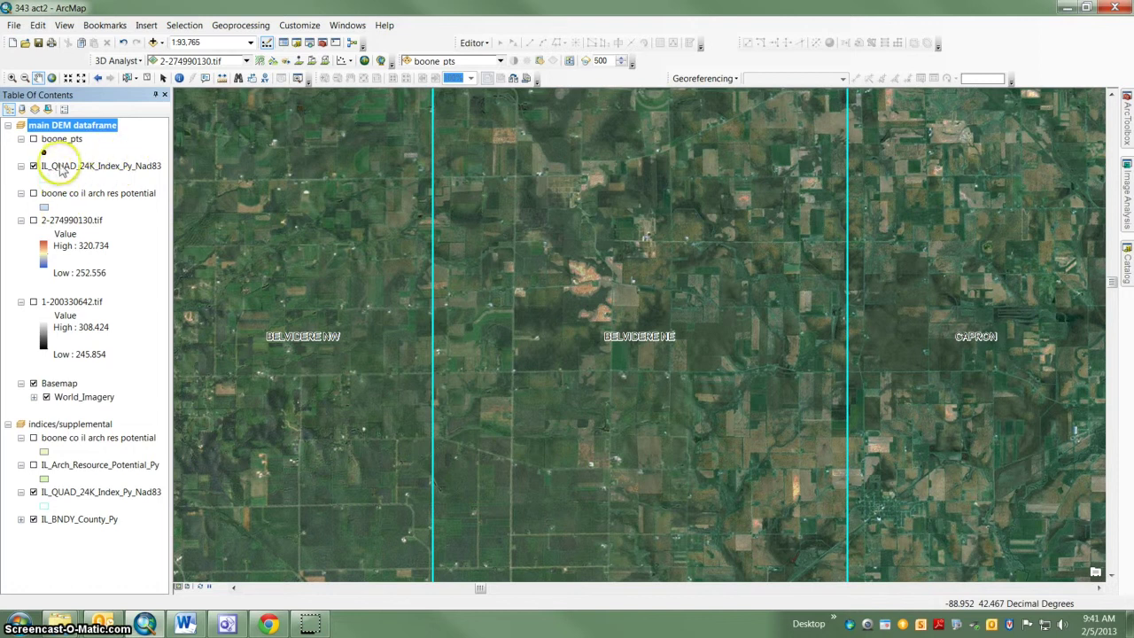
# - Turn on the 2-274990130.tif elevation layer, toggling the IL_QUAD_24K_Index_Py_Nad83 layer off and on to compare the map
pyautogui.click(34, 167)
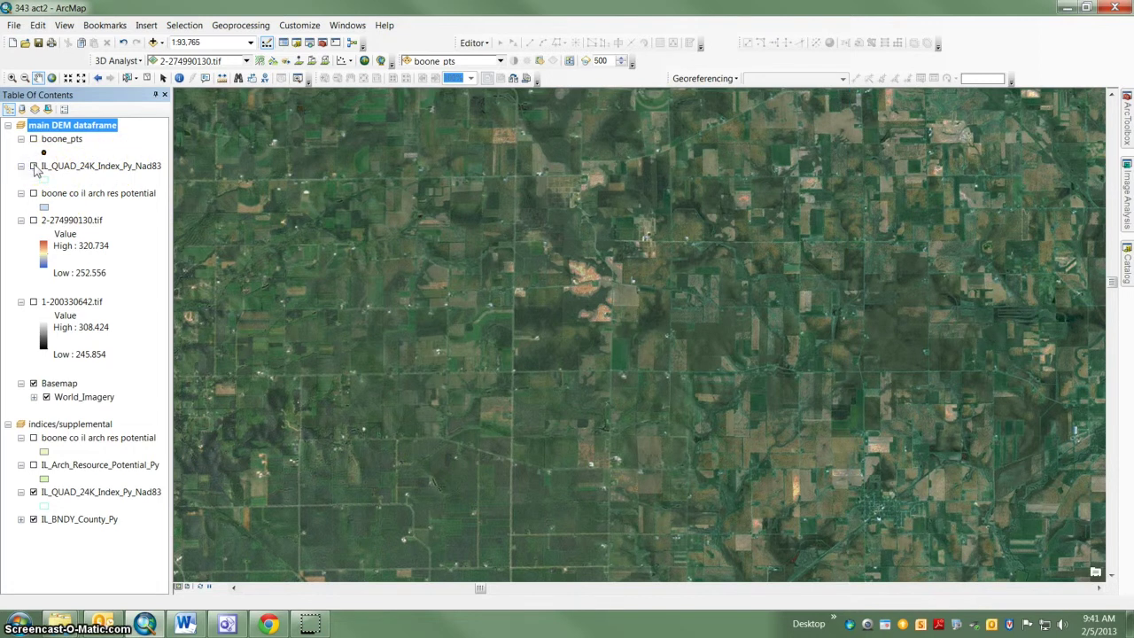
pyautogui.click(34, 167)
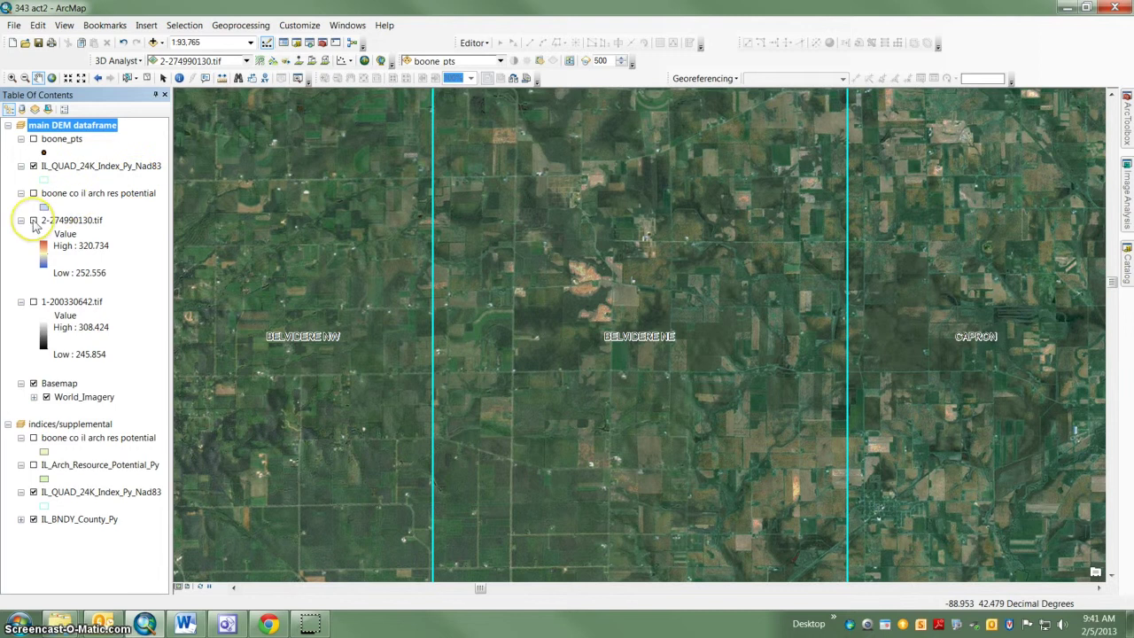
pyautogui.click(34, 221)
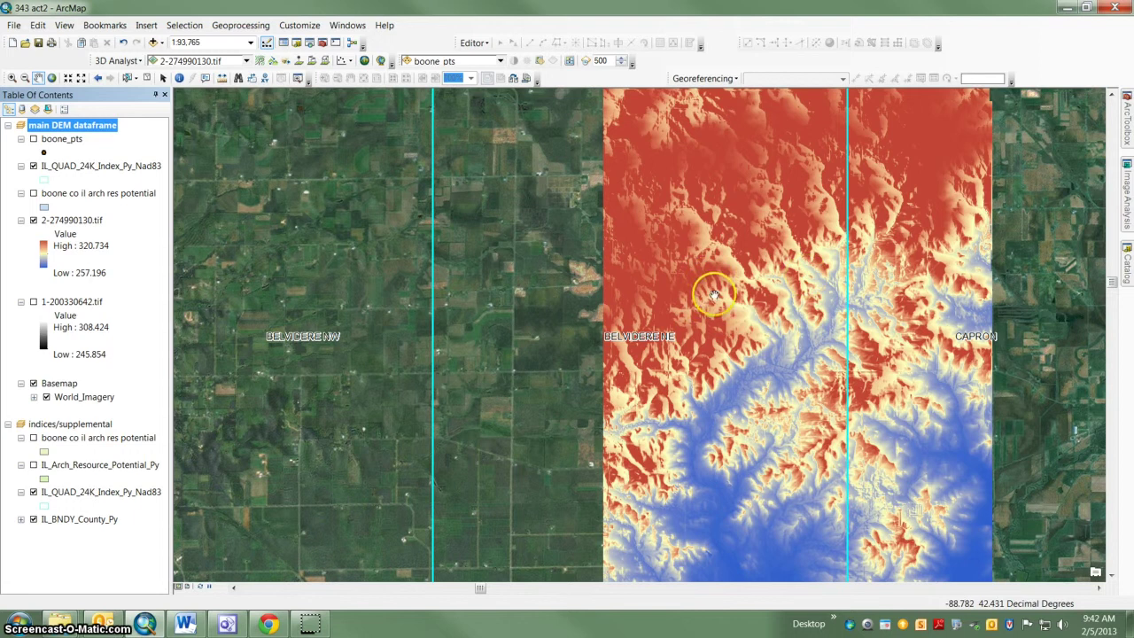
pyautogui.click(33, 166)
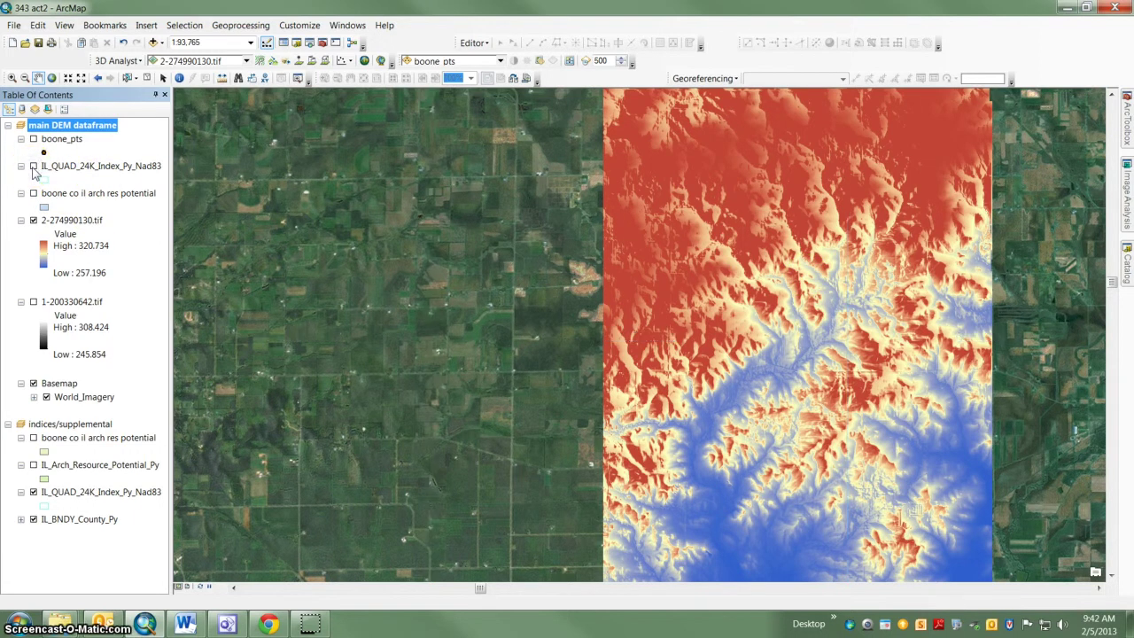
pyautogui.click(34, 167)
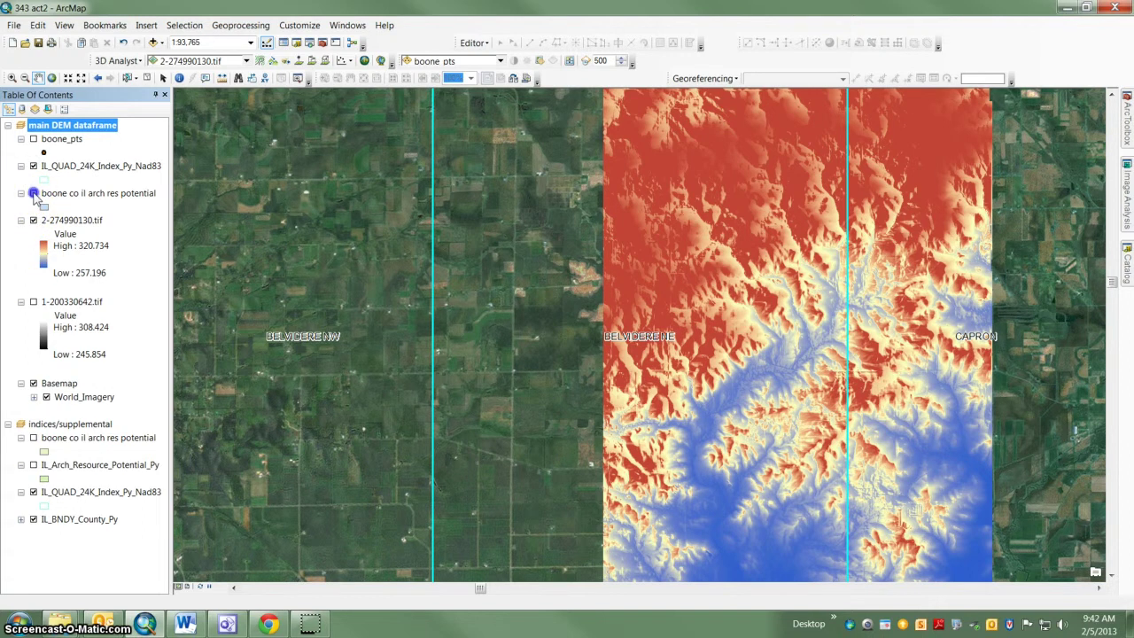
# - Turn on the boone co il arch res potential layer in the main DEM dataframe
pyautogui.click(34, 194)
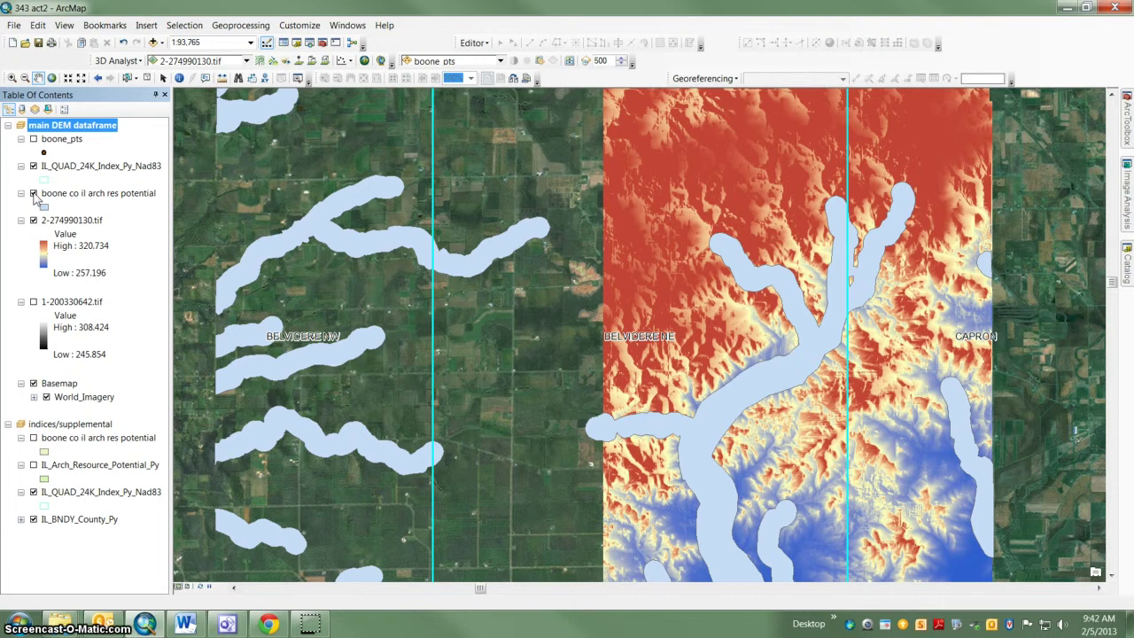
pyautogui.click(34, 194)
pyautogui.click(34, 194)
# - Make the boone co il arch res potential layer partly transparent over the elevation raster
pyautogui.click(55, 193)
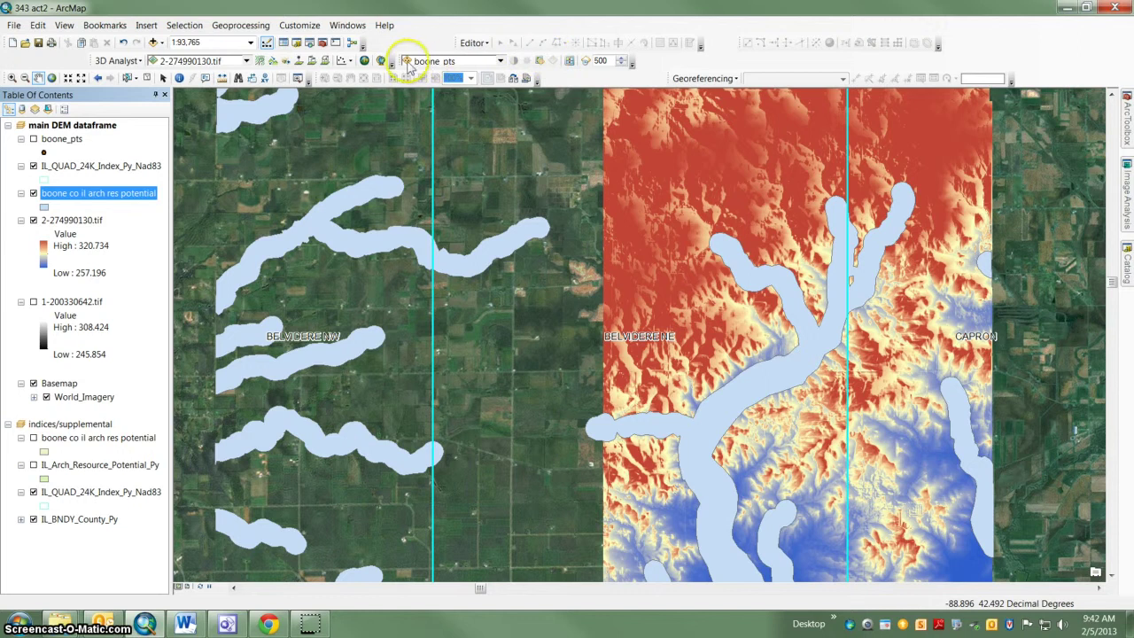
pyautogui.click(545, 61)
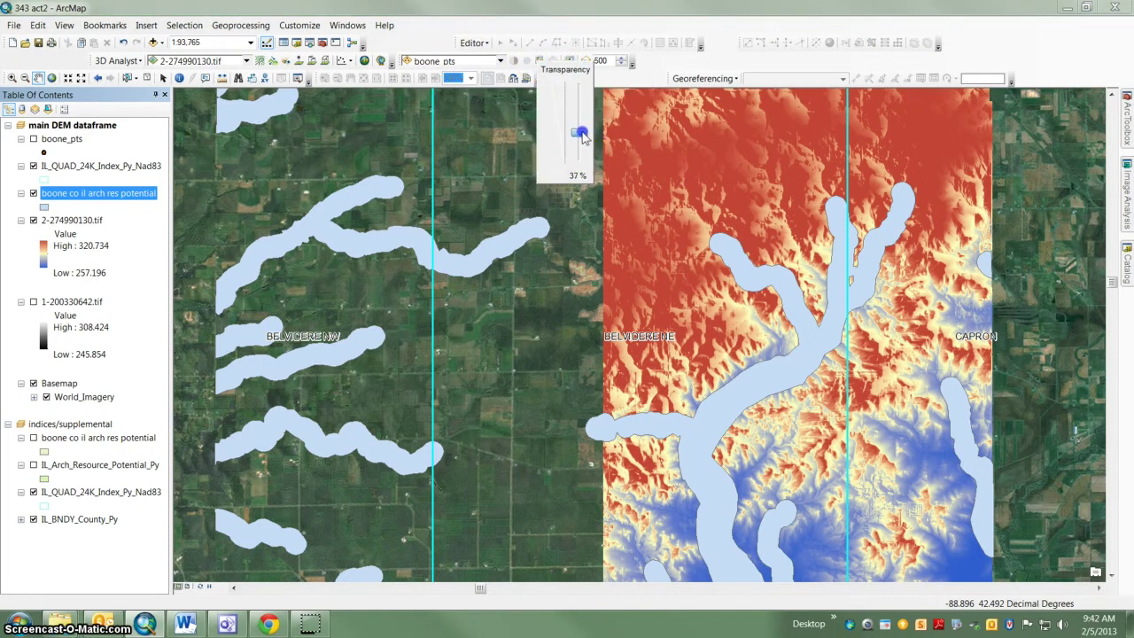
pyautogui.click(581, 132)
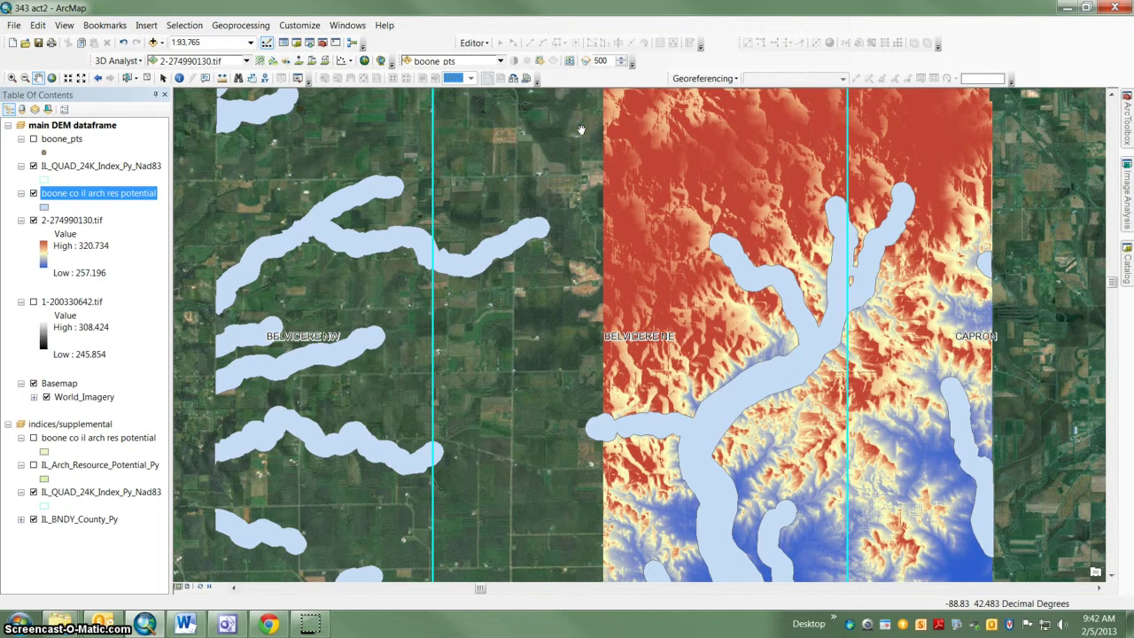
pyautogui.click(501, 61)
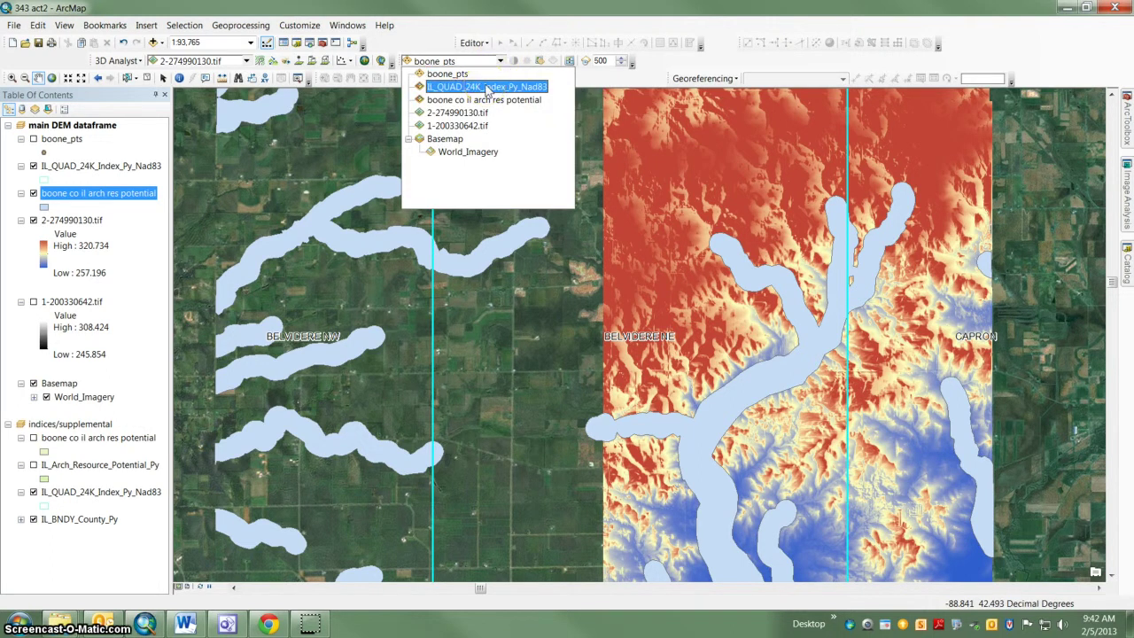
pyautogui.click(485, 100)
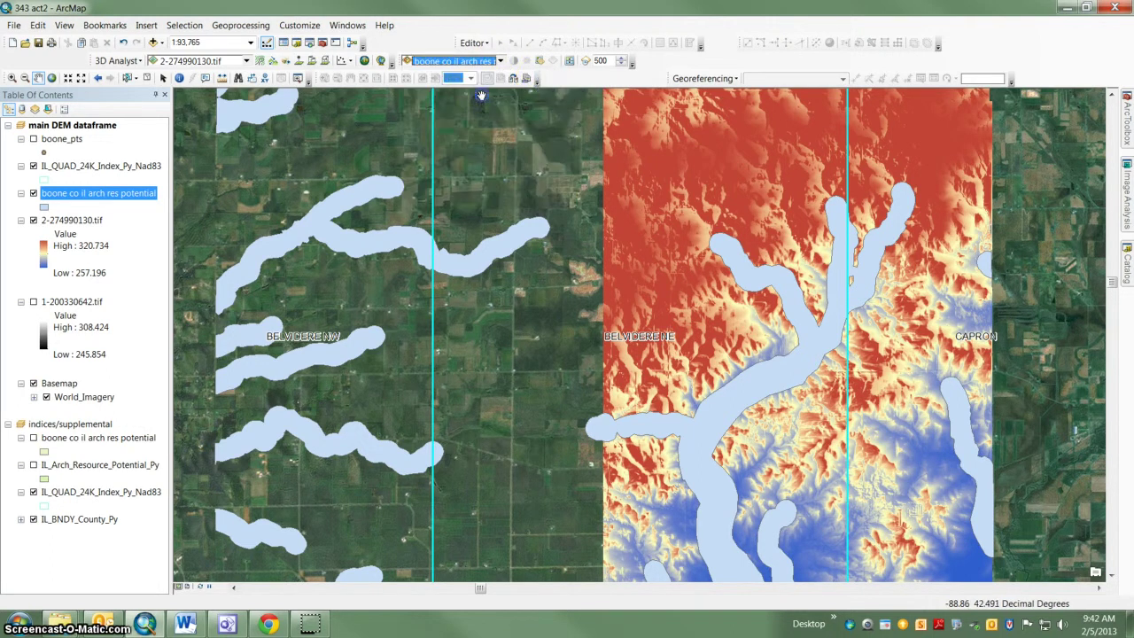
pyautogui.click(541, 63)
pyautogui.moveTo(580, 164); pyautogui.dragTo(580, 123)
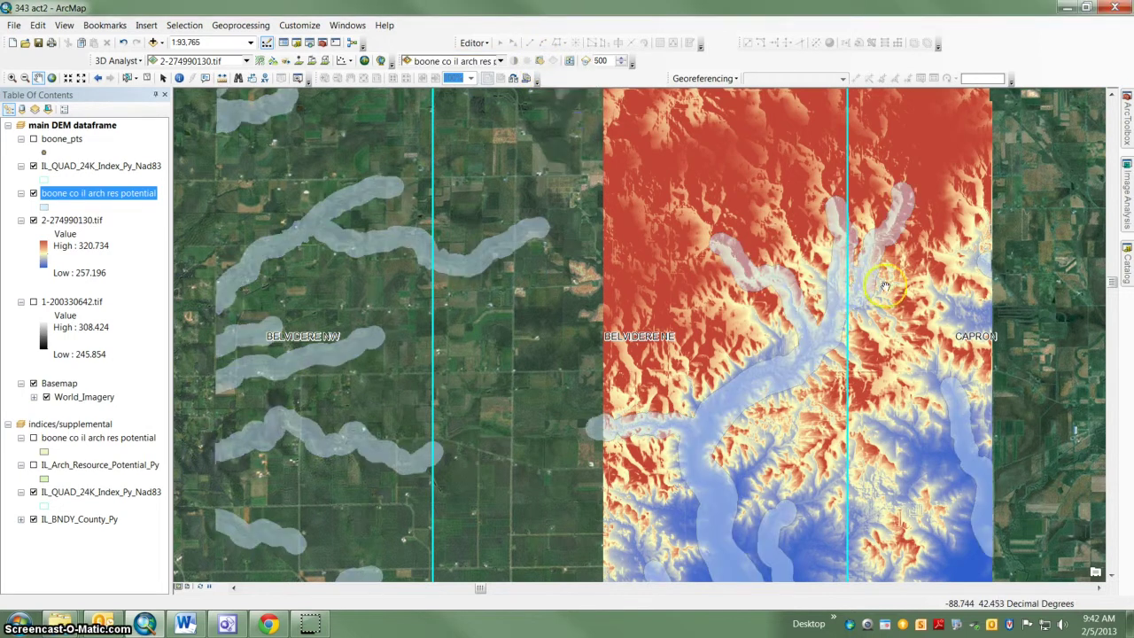
# - Toggle the boone co il arch res potential layer to compare it with the terrain, and leave it turned off
pyautogui.click(33, 193)
pyautogui.click(34, 194)
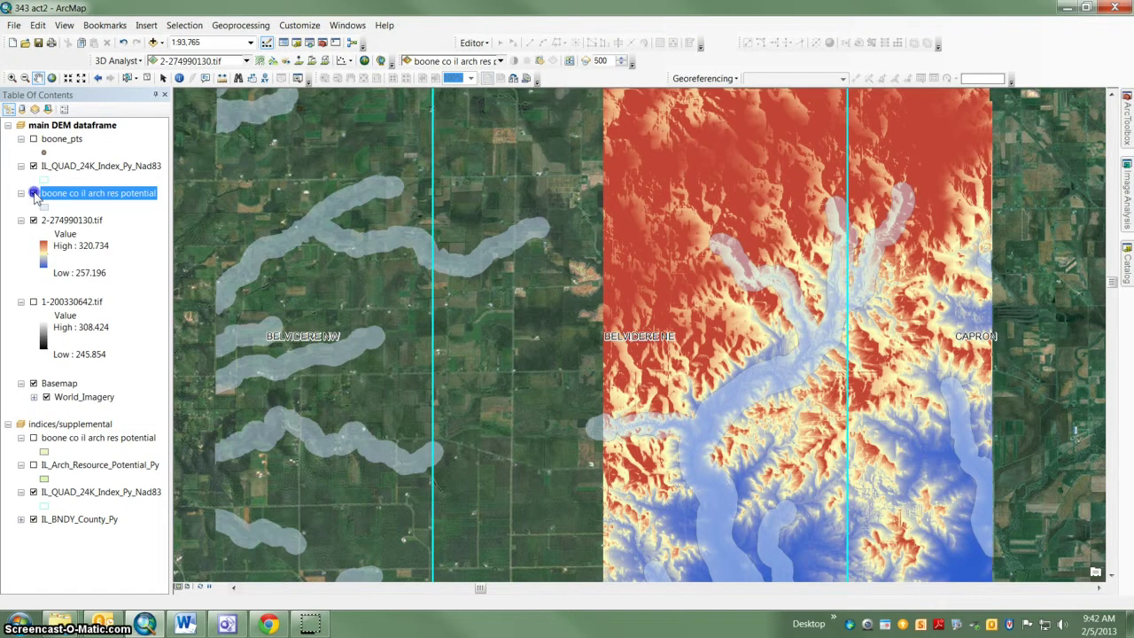
pyautogui.click(33, 193)
pyautogui.click(34, 193)
pyautogui.click(34, 194)
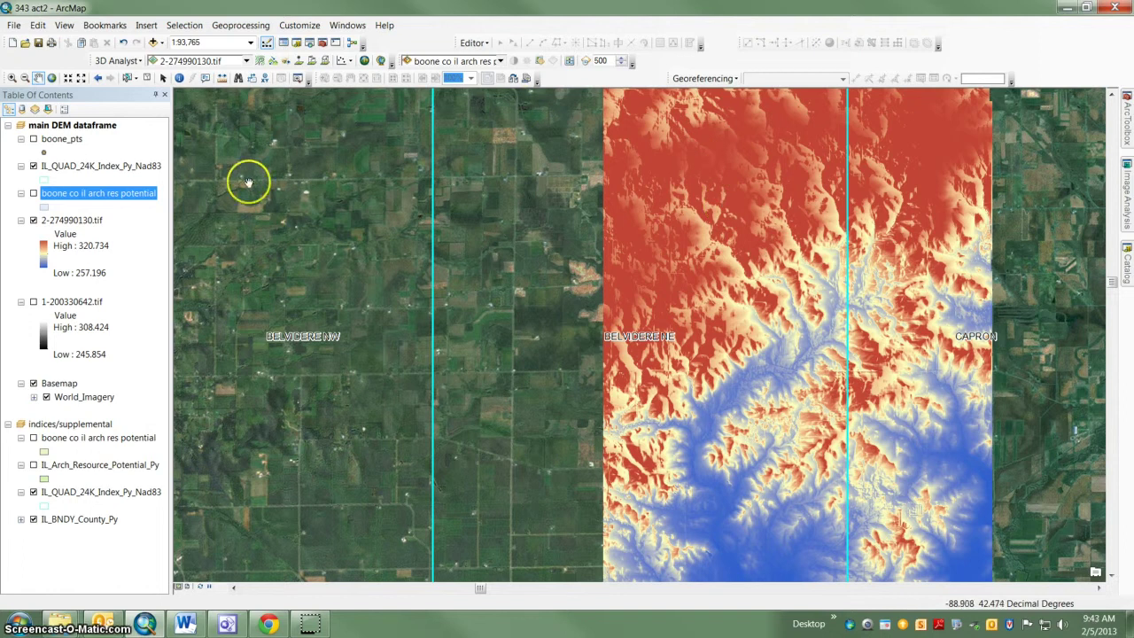
# - Zoom in on the northwest corner of the 2-274990130.tif elevation raster
pyautogui.moveTo(565, 197); pyautogui.dragTo(511, 235)
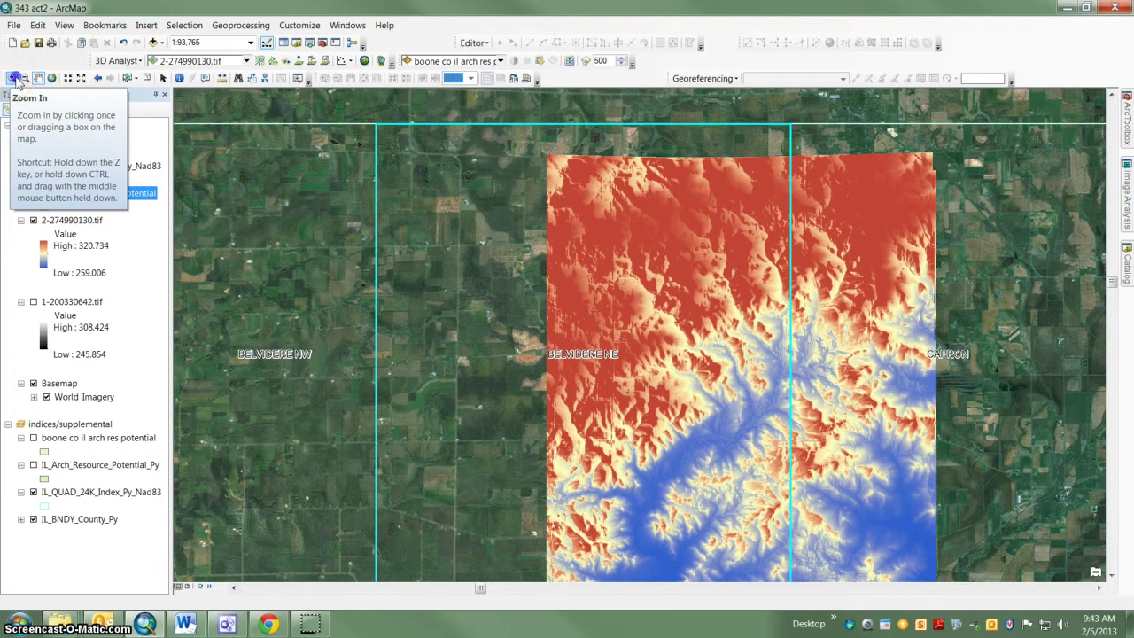
pyautogui.click(14, 79)
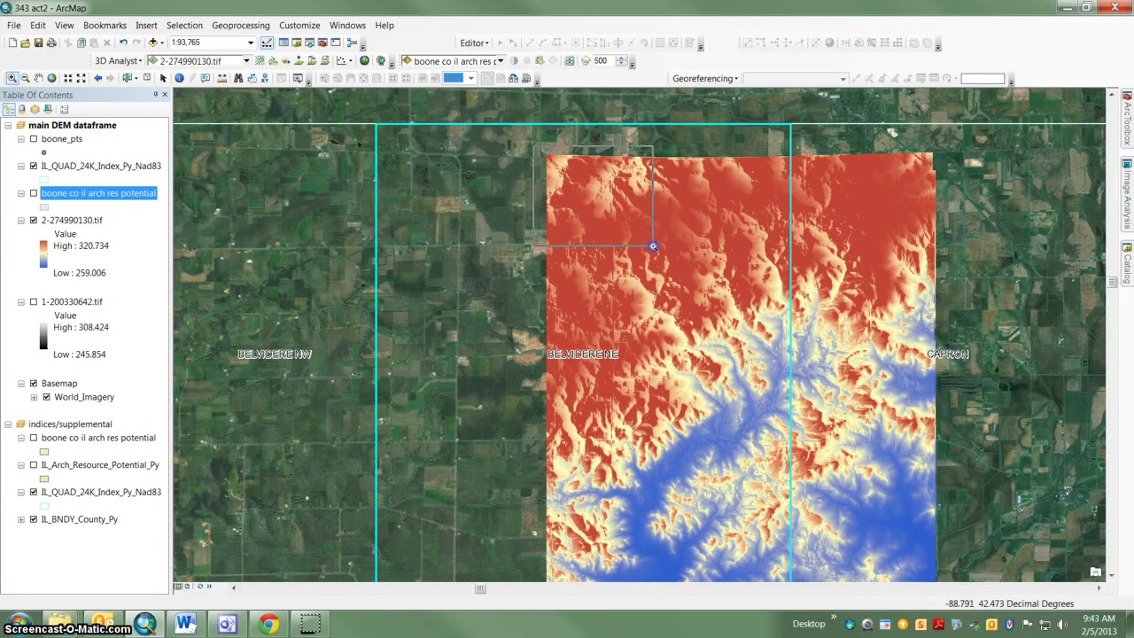
pyautogui.moveTo(653, 246); pyautogui.dragTo(653, 246)
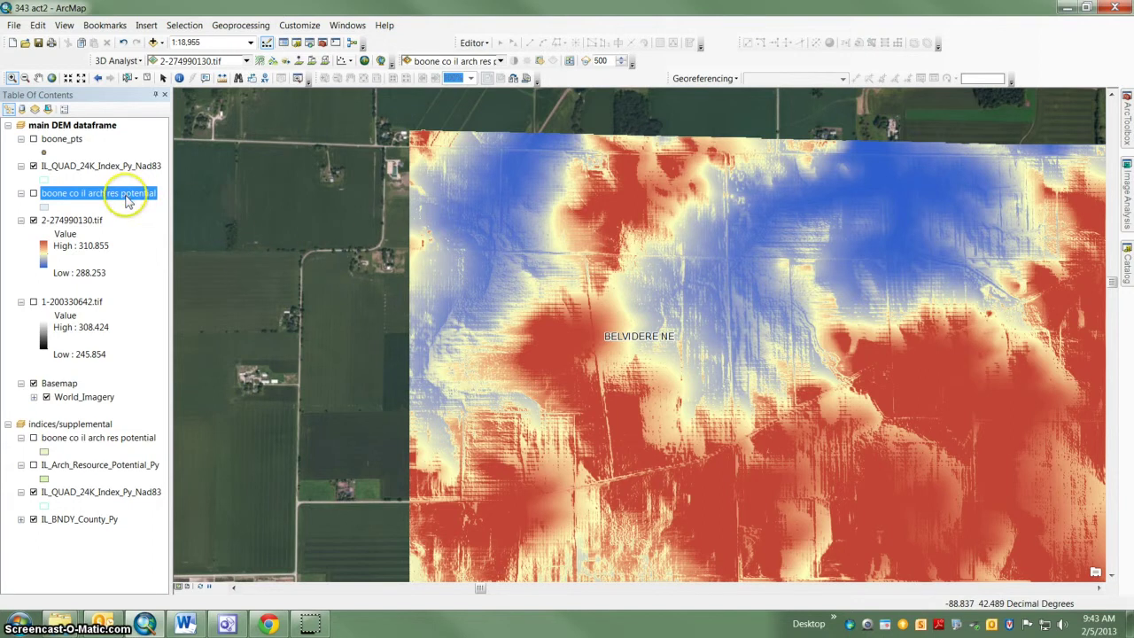
# - Set the 2-274990130.tif layer's stretch statistics to From Each Raster Dataset and apply the change
pyautogui.rightClick(81, 222)
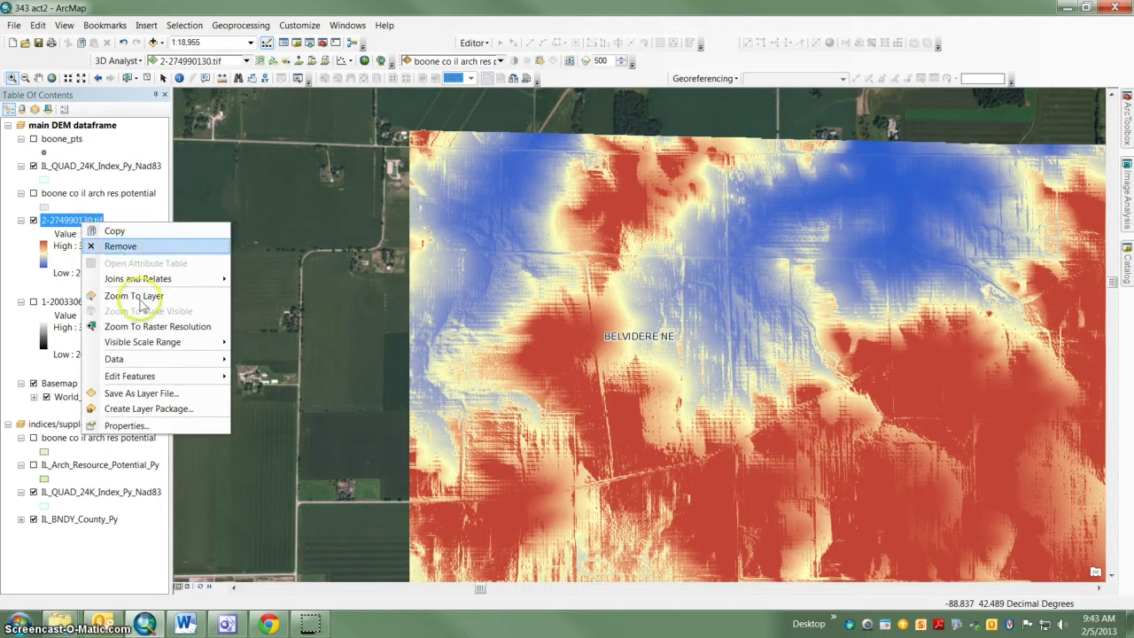
pyautogui.click(155, 426)
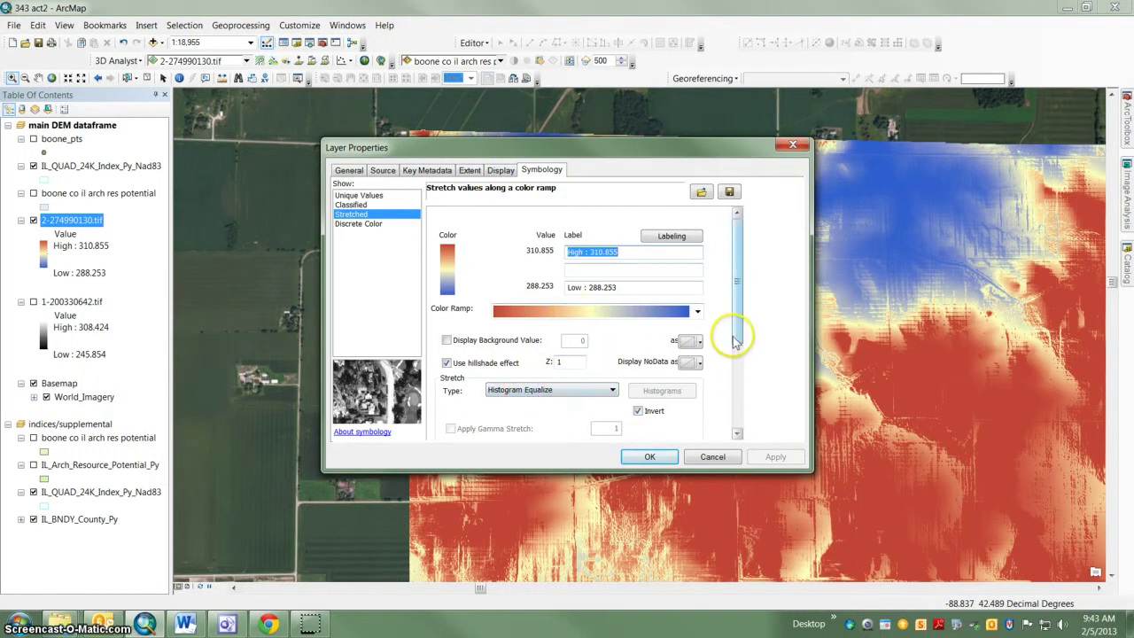
pyautogui.moveTo(735, 331); pyautogui.dragTo(739, 394)
pyautogui.click(658, 339)
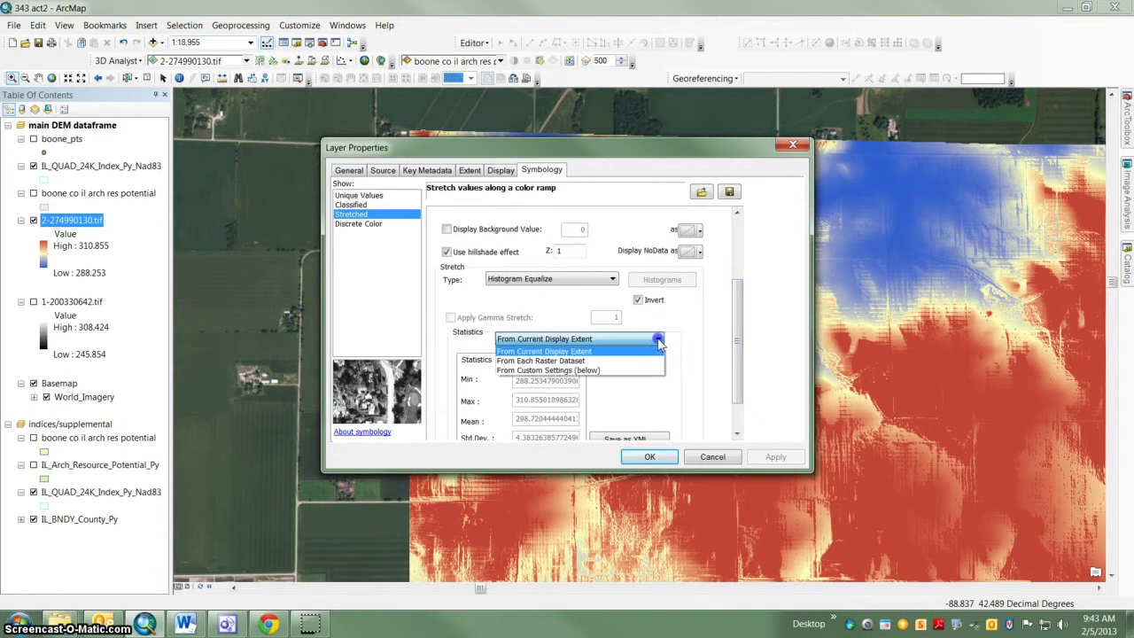
pyautogui.click(643, 361)
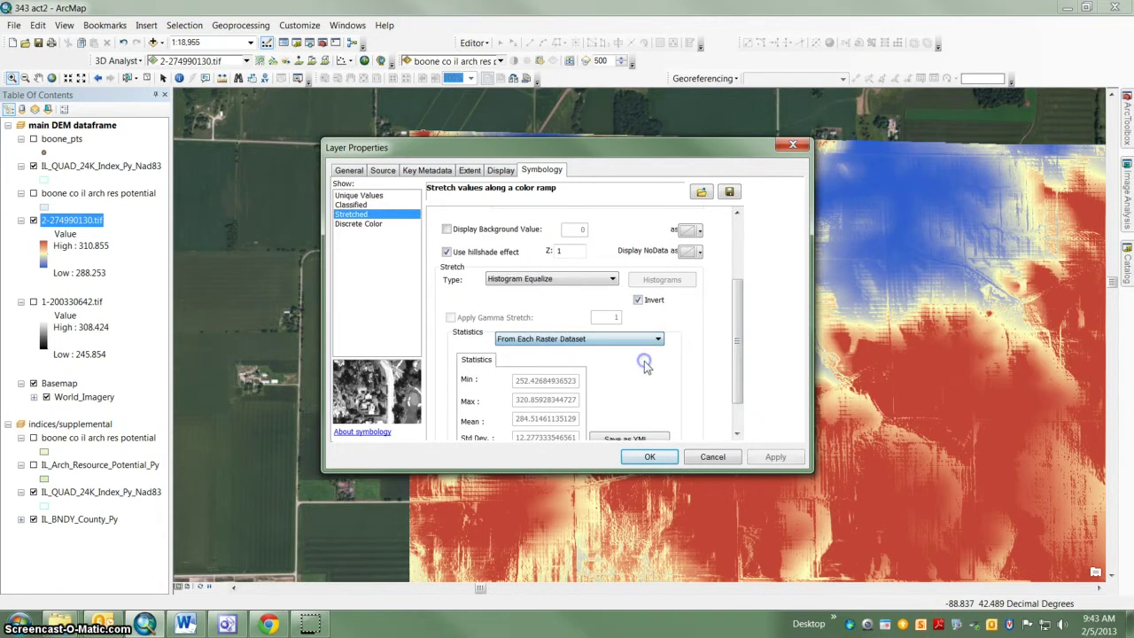
pyautogui.click(775, 457)
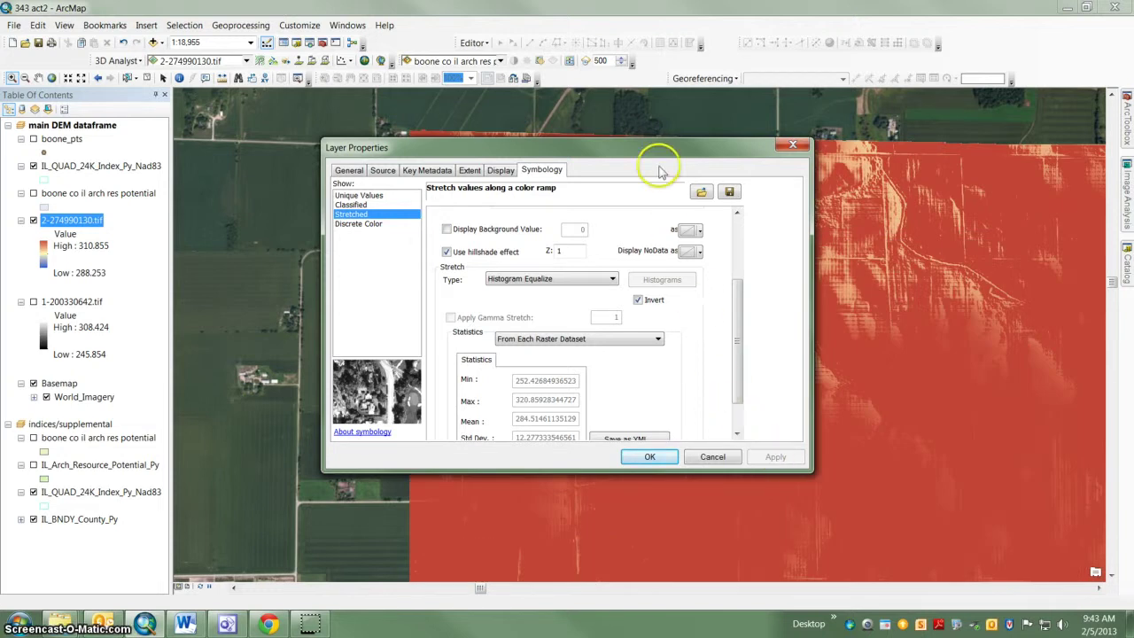
# - Return the 2-274990130.tif layer's stretch statistics to From Current Display Extent and accept the layer properties
pyautogui.moveTo(661, 152); pyautogui.dragTo(506, 129)
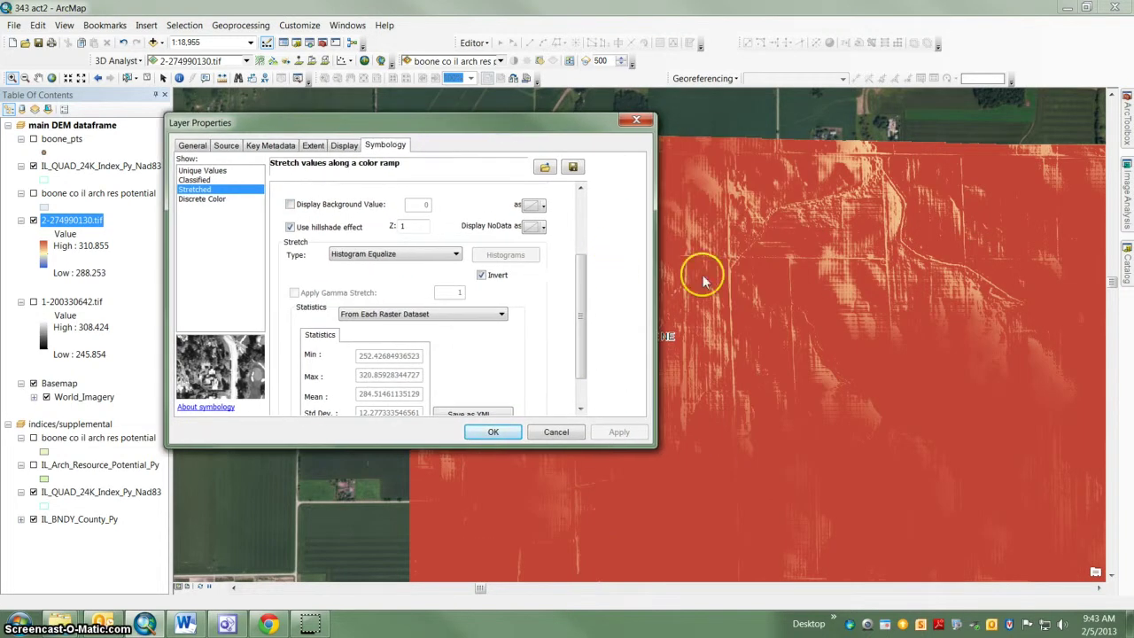
pyautogui.click(501, 315)
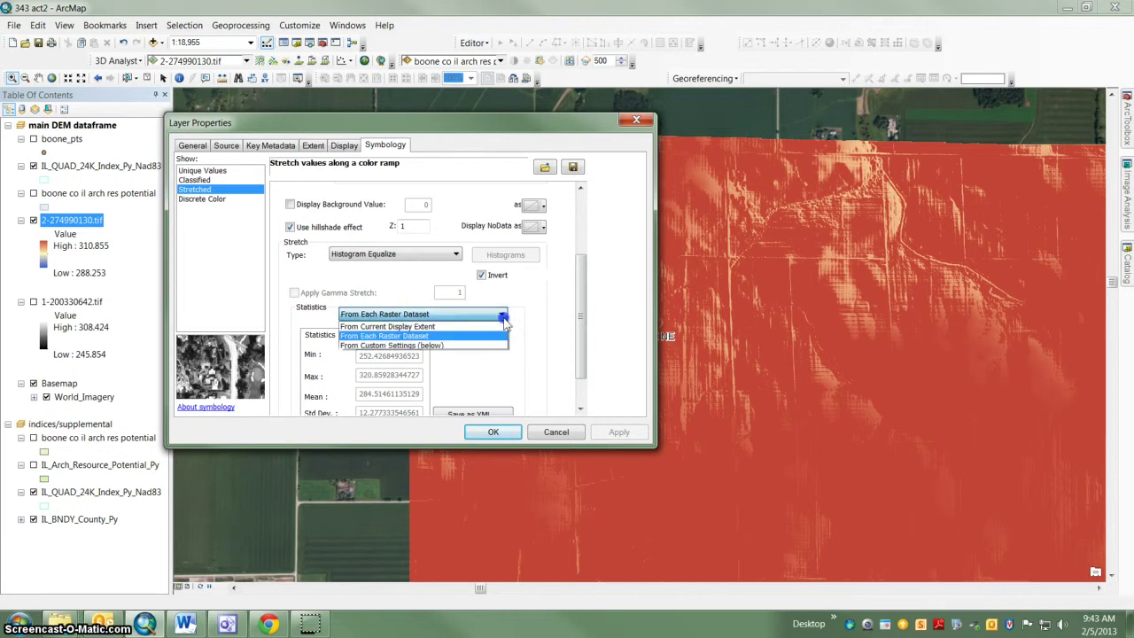
pyautogui.click(484, 327)
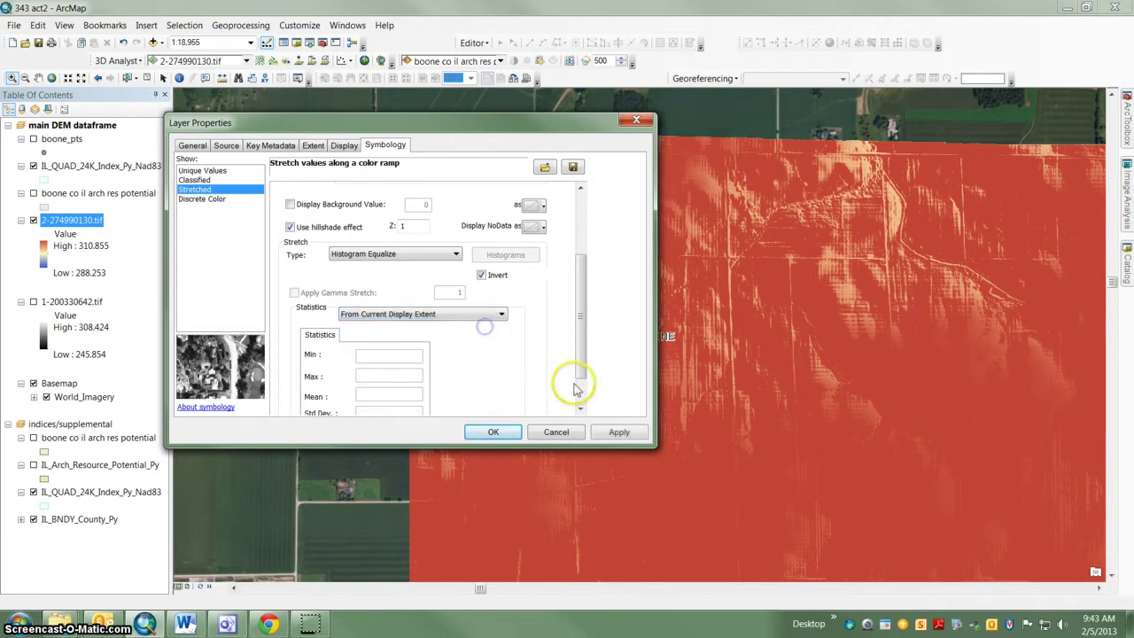
pyautogui.click(618, 431)
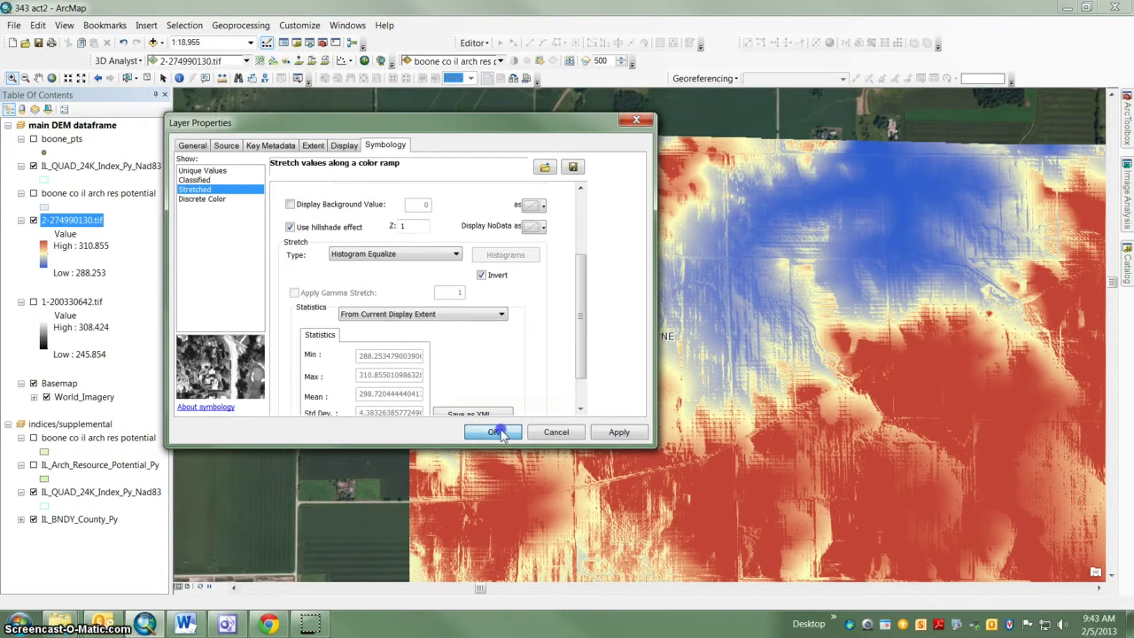
pyautogui.click(497, 432)
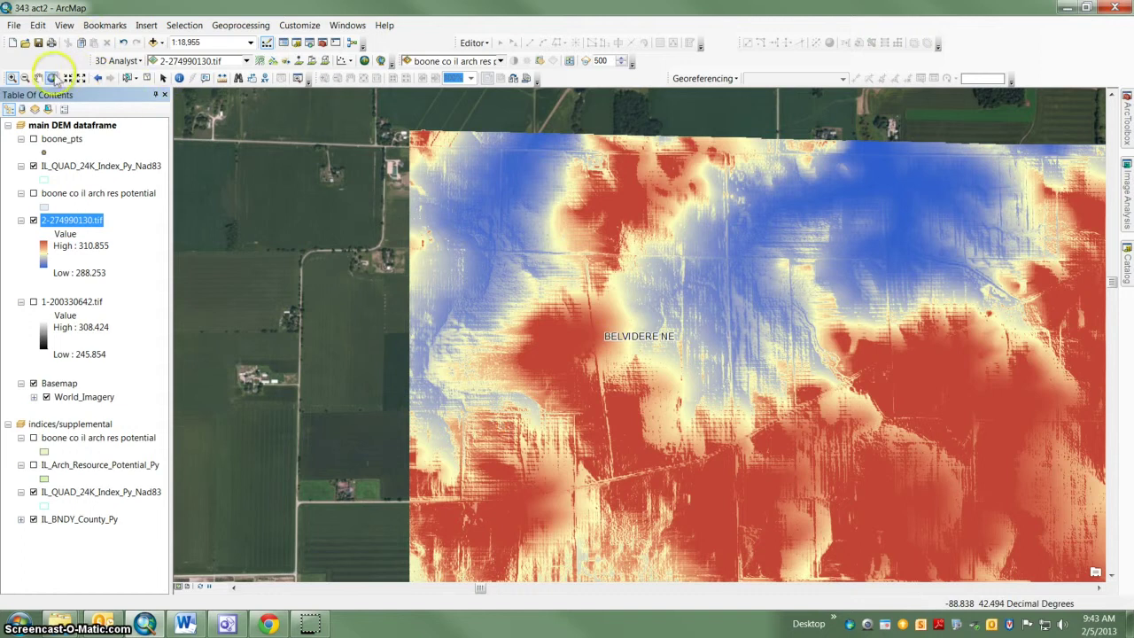
# - Pan around the northern part of the elevation raster to examine how its color stretch adapts to the displayed area
pyautogui.click(38, 78)
pyautogui.moveTo(674, 273); pyautogui.dragTo(459, 269)
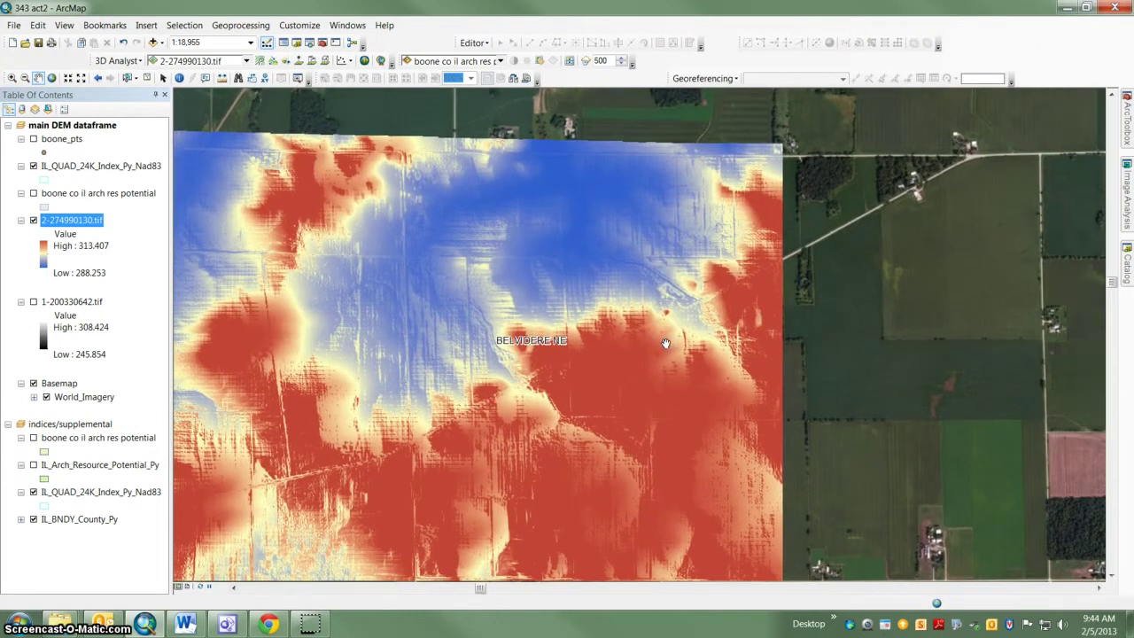
pyautogui.moveTo(827, 393); pyautogui.dragTo(734, 400)
pyautogui.moveTo(842, 415); pyautogui.dragTo(685, 270)
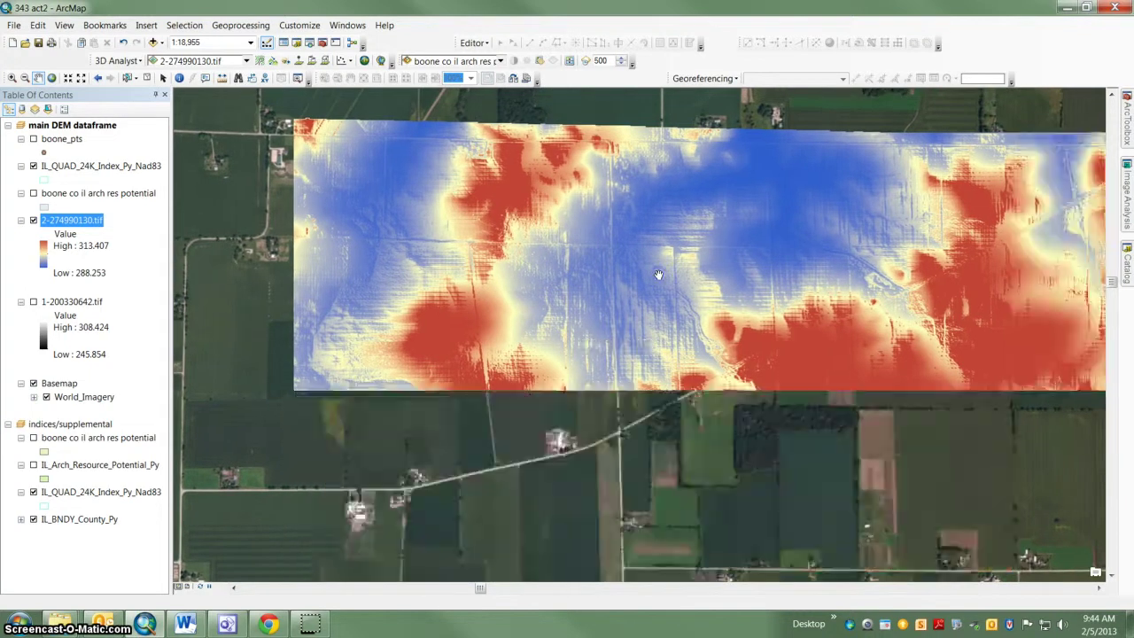
pyautogui.moveTo(655, 266); pyautogui.dragTo(613, 265)
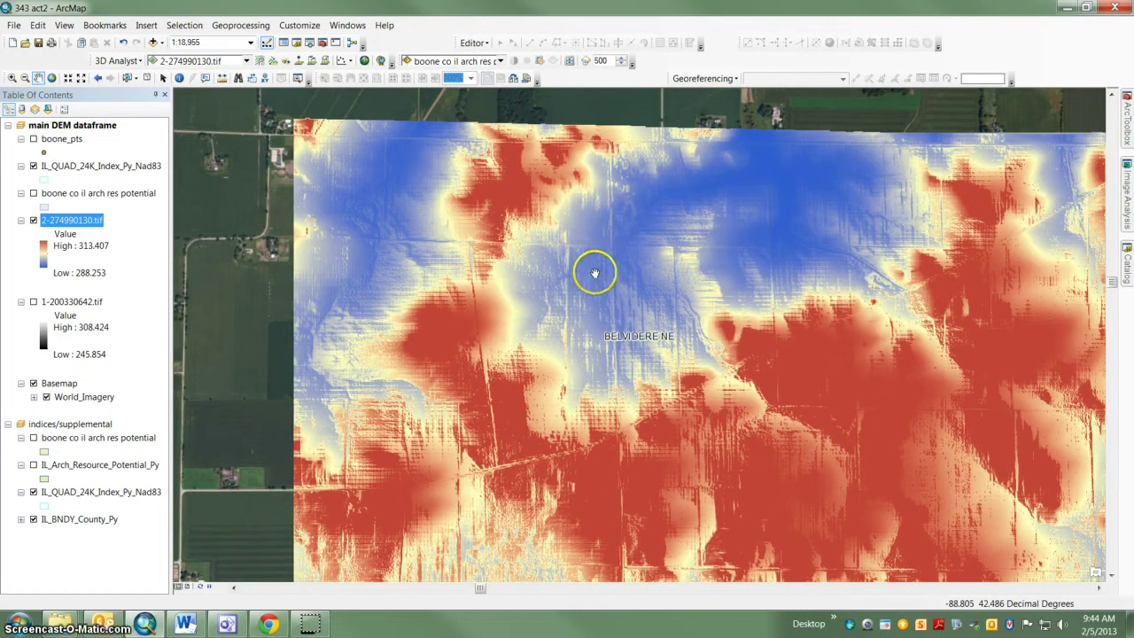
pyautogui.click(315, 625)
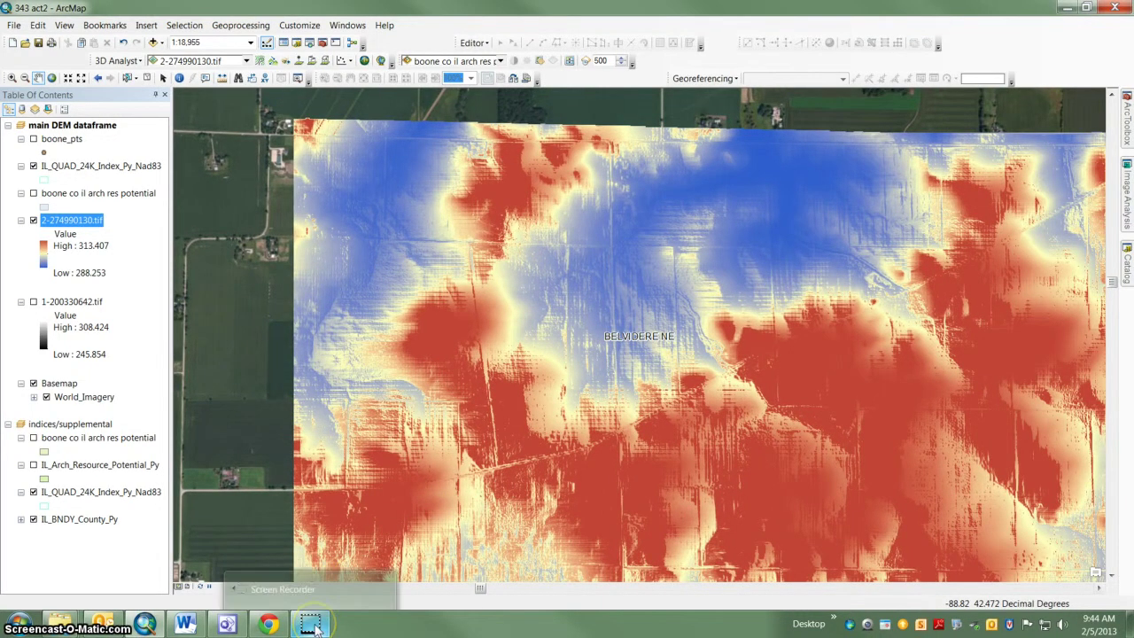